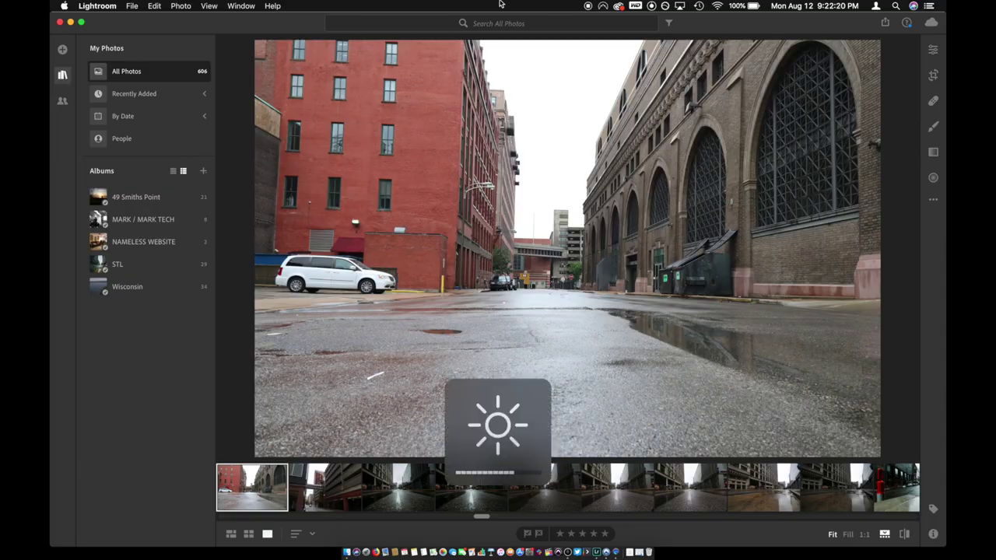
- Lower the screen brightness before starting the edit
key("XF86MonBrightnessDown")
key("XF86MonBrightnessDown")
key("XF86MonBrightnessDown")
key("XF86MonBrightnessDown")
key("XF86MonBrightnessDown")
key("XF86MonBrightnessDown")
key("XF86MonBrightnessDown")
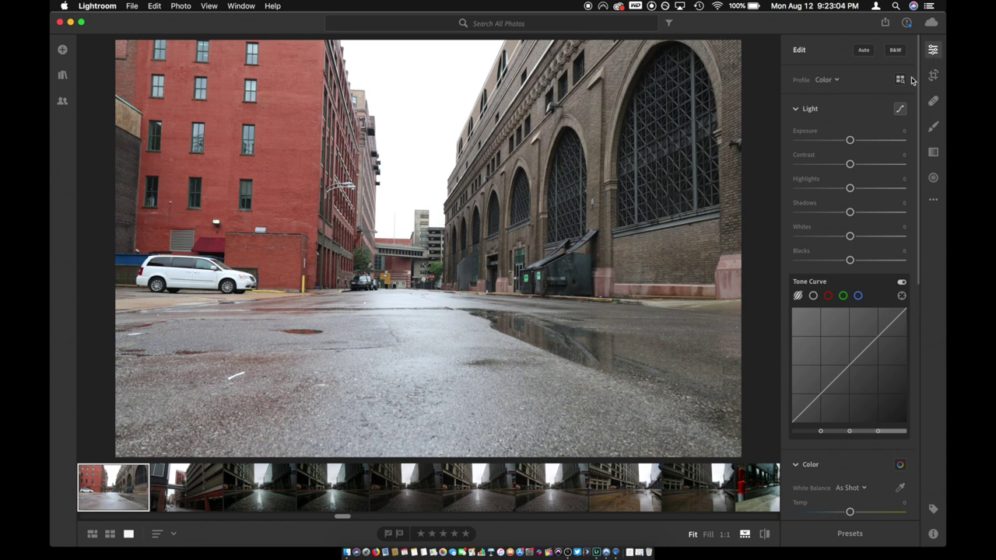
- Apply the Dawn preset from PM Fall Pack 2018 to the street photo
left_click(871, 535)
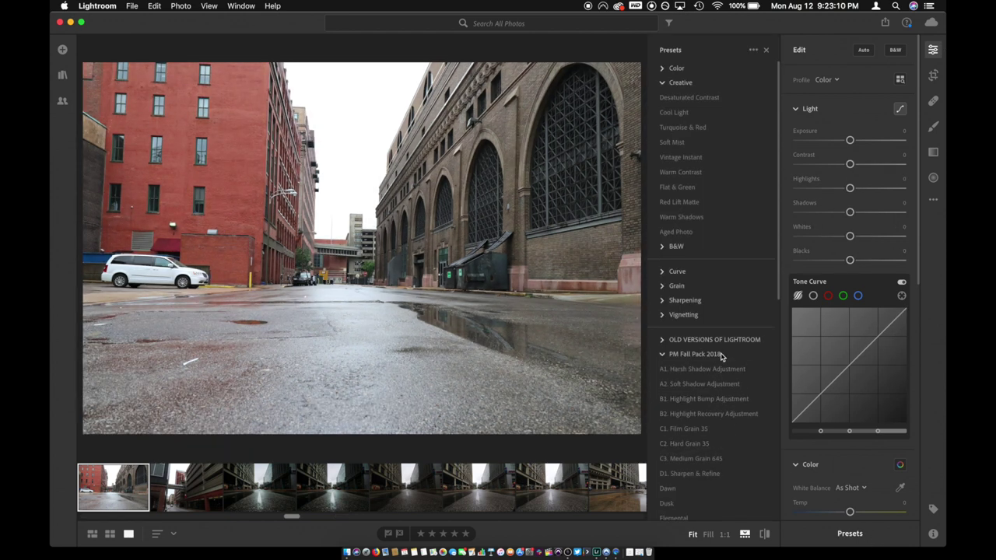
scroll(721, 350, "down", 2)
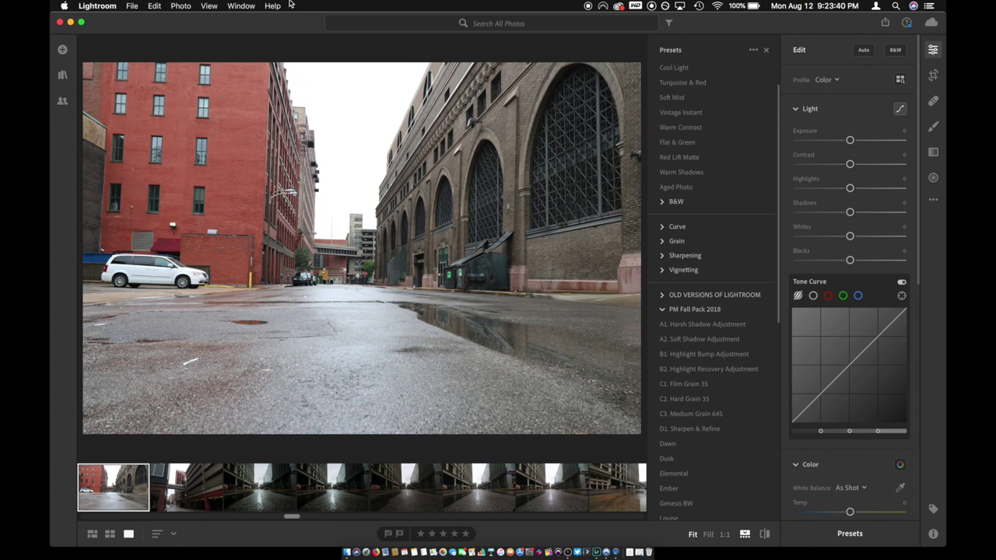
left_click(669, 444)
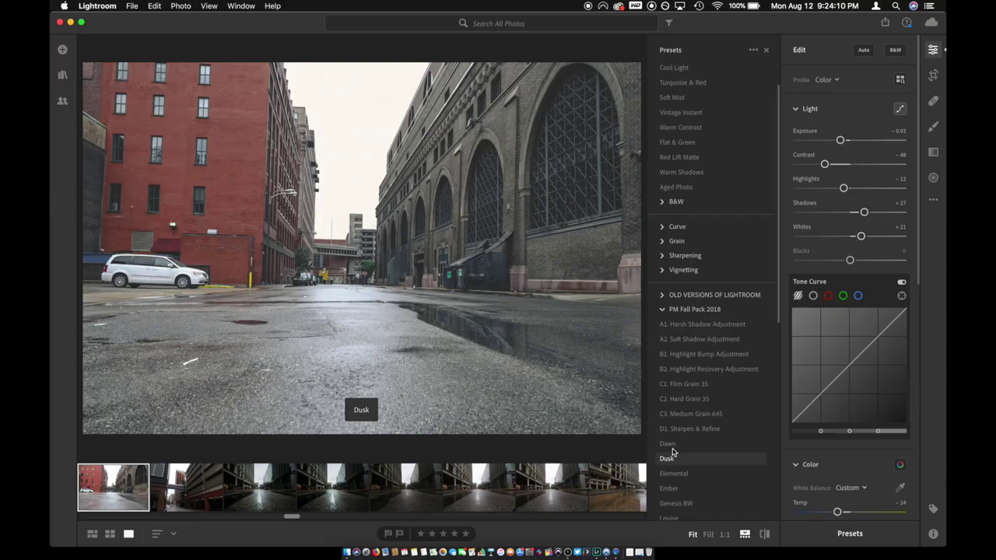
- Preview the Dawn, Dusk, Elemental and Ember presets on the photo
left_click(669, 444)
left_click(670, 459)
left_click(674, 445)
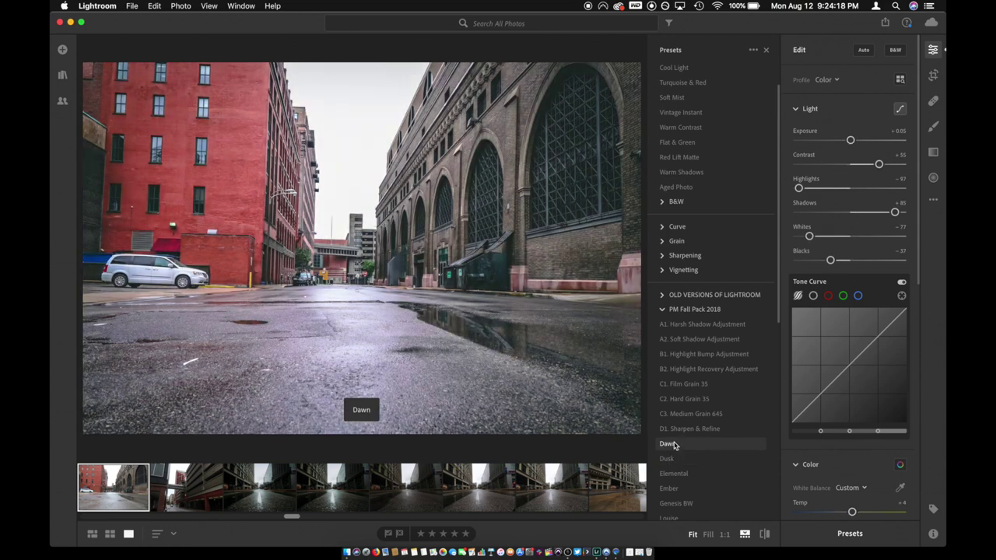
left_click(673, 473)
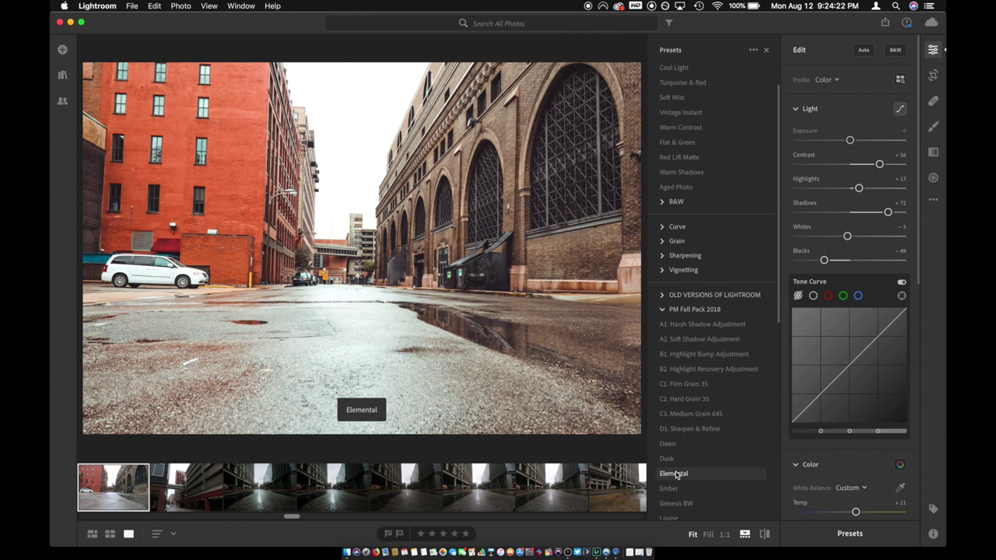
scroll(675, 475, "down", 1)
left_click(674, 480)
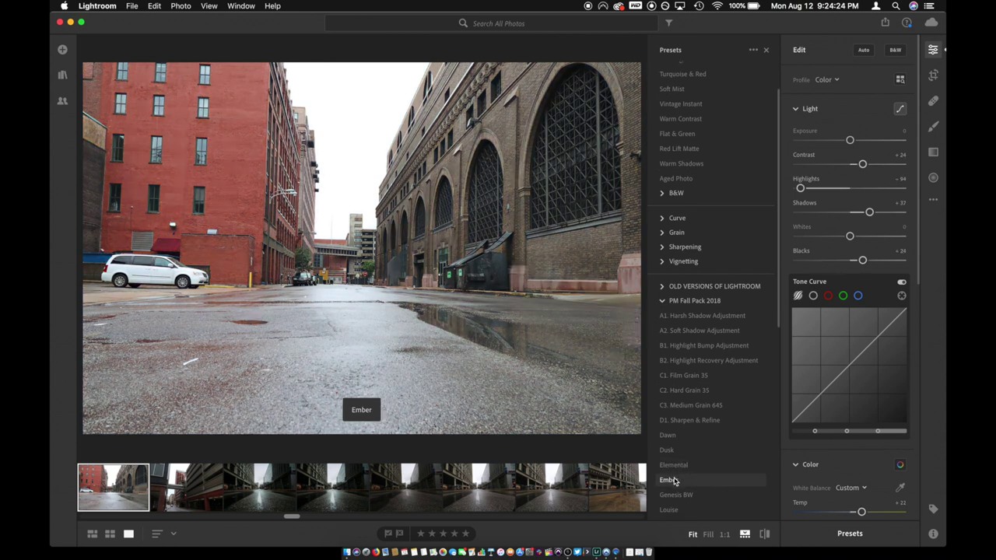
scroll(675, 478, "down", 3)
- Preview the Genesis BW, Louise, North, Ohara and Red October presets on the photo
left_click(675, 473)
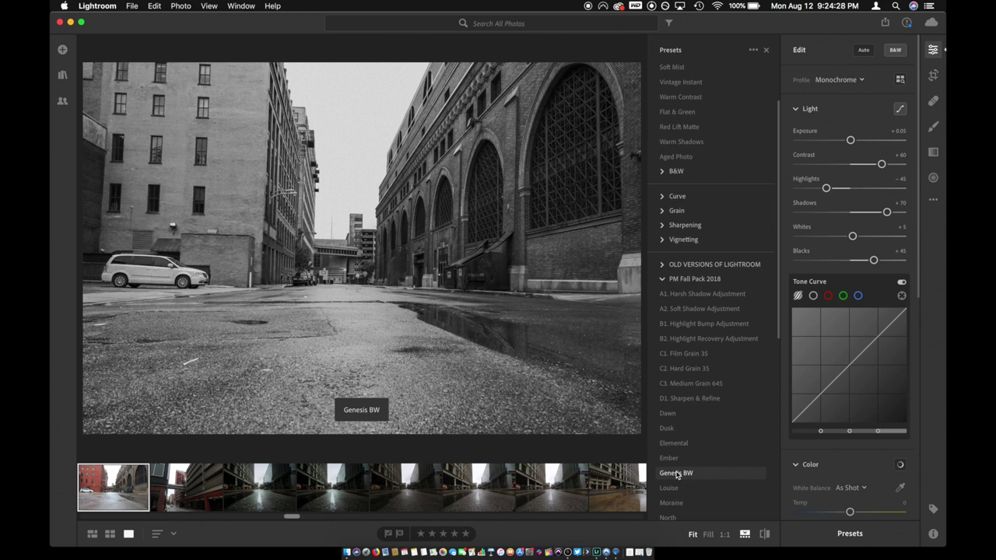
left_click(673, 489)
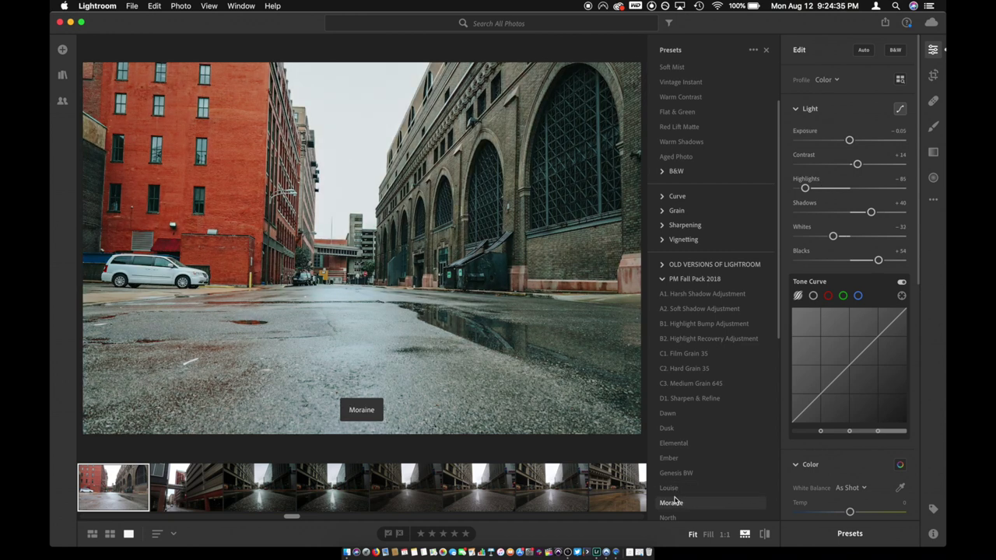
scroll(673, 498, "down", 2)
left_click(674, 493)
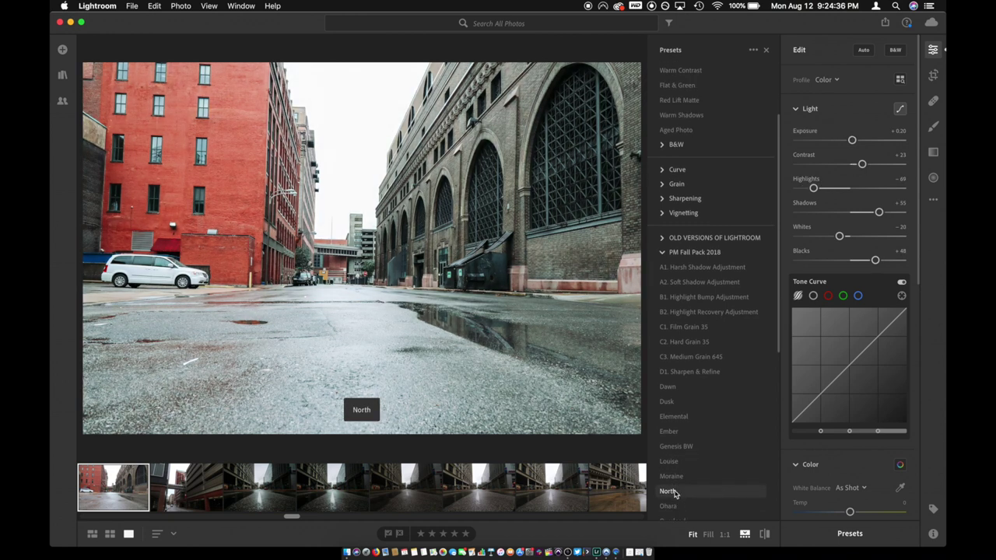
left_click(673, 506)
scroll(674, 501, "down", 1)
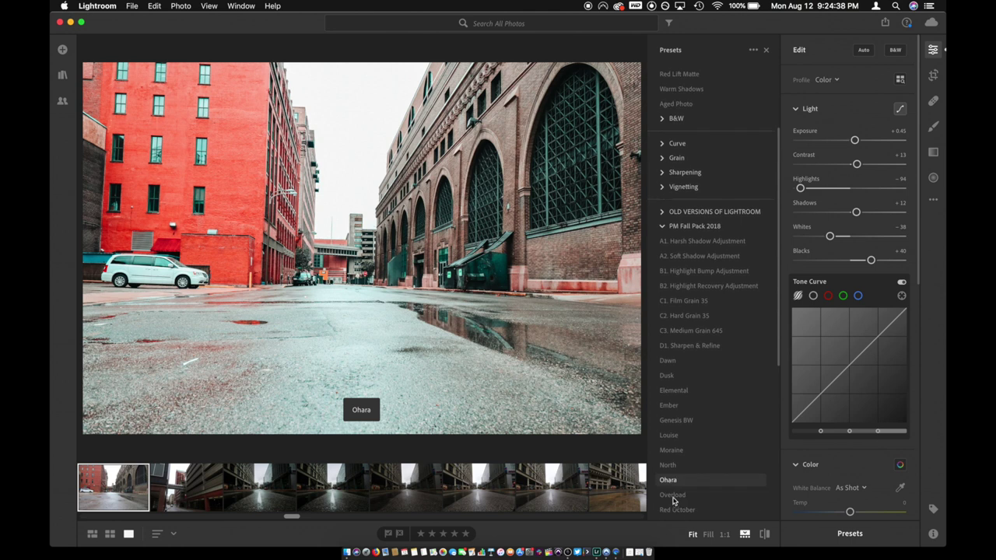
scroll(673, 501, "down", 1)
left_click(674, 495)
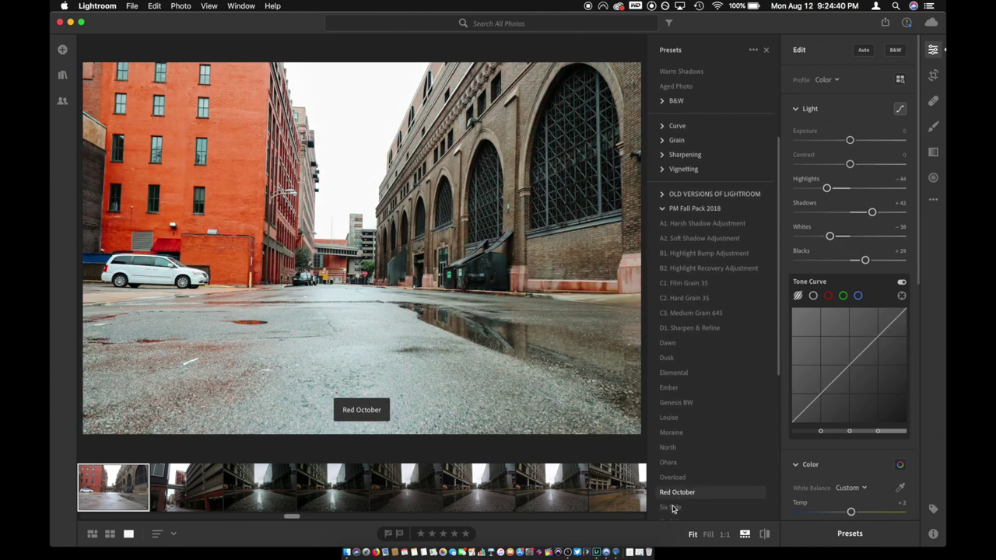
scroll(672, 509, "down", 1)
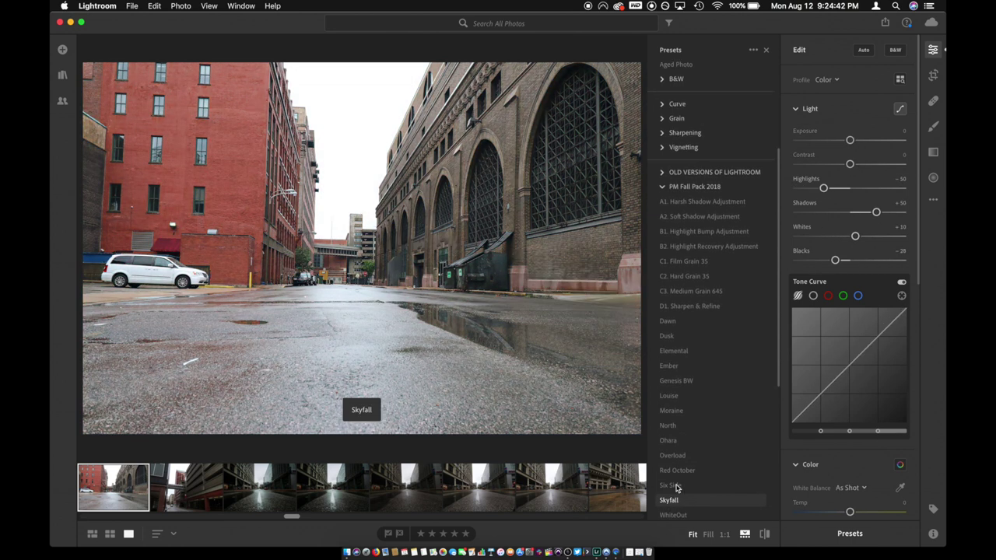
scroll(675, 498, "down", 1)
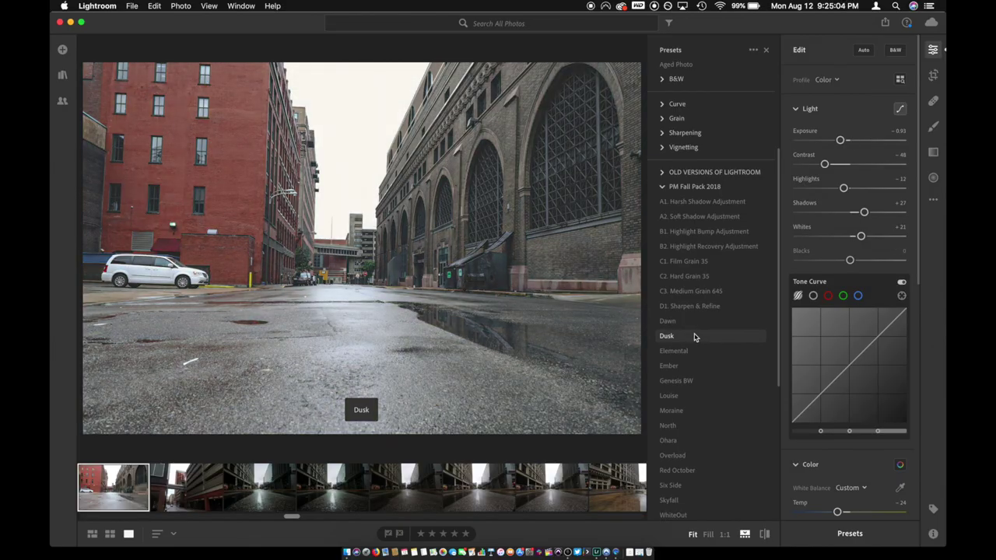
- Compare the Dawn, Six Side and Dusk presets, finishing on Dawn
left_click(694, 322)
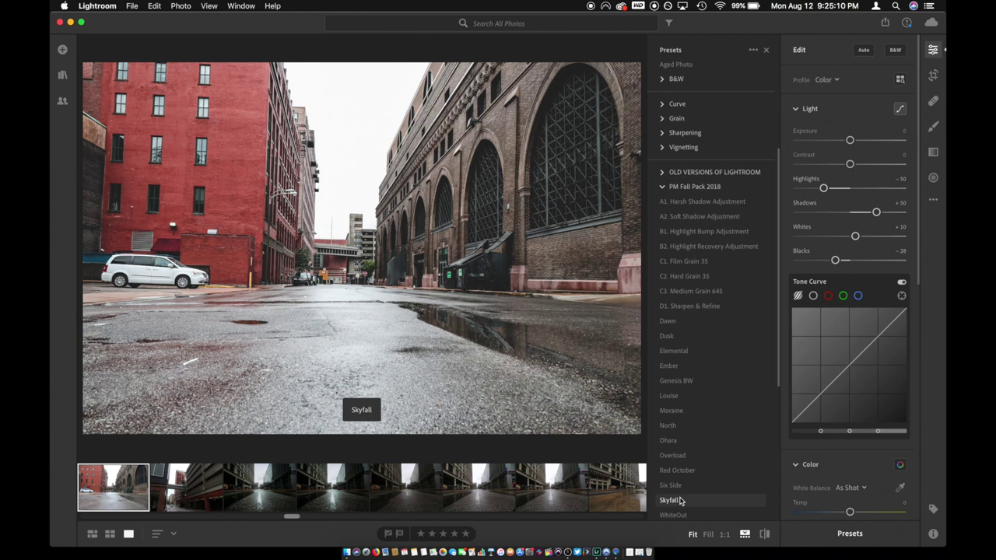
left_click(680, 485)
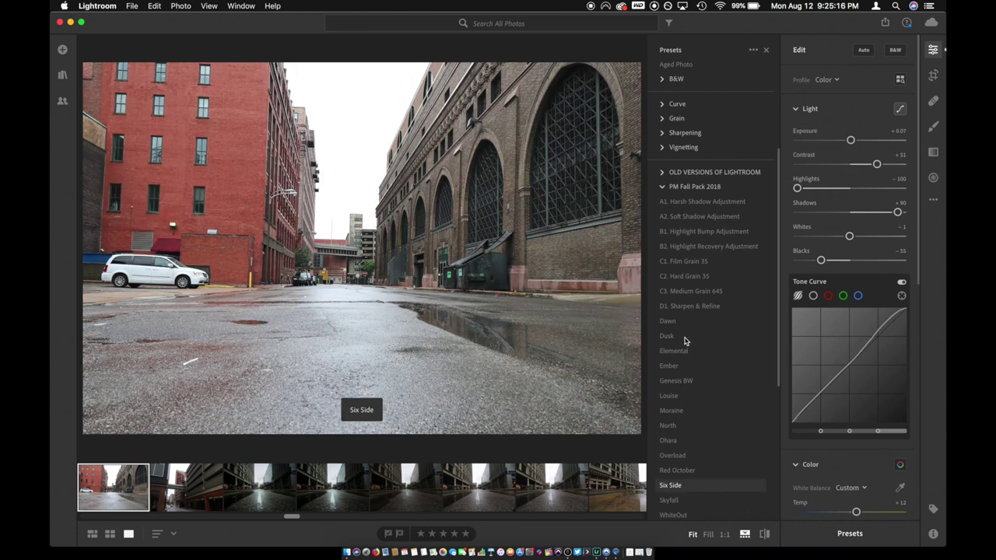
left_click(684, 337)
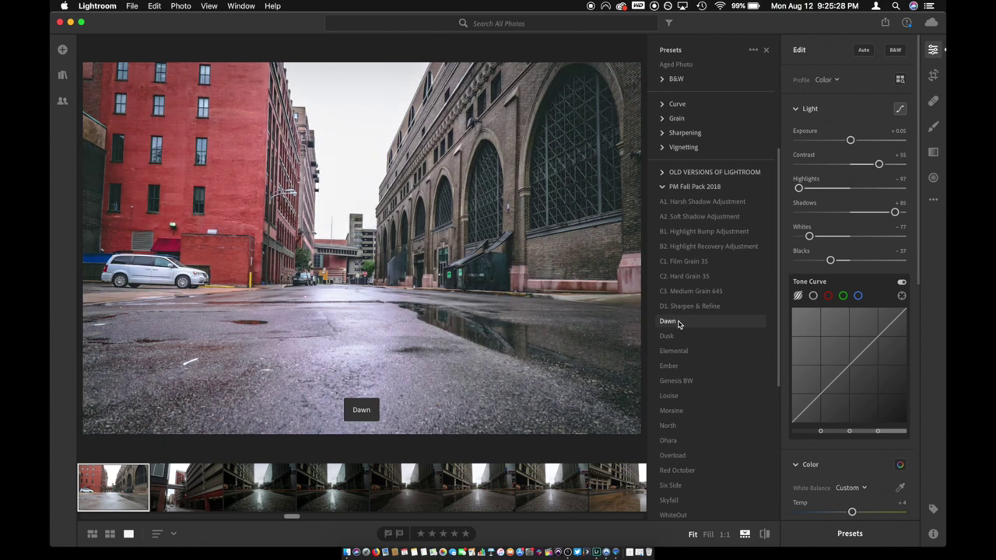
left_click(678, 323)
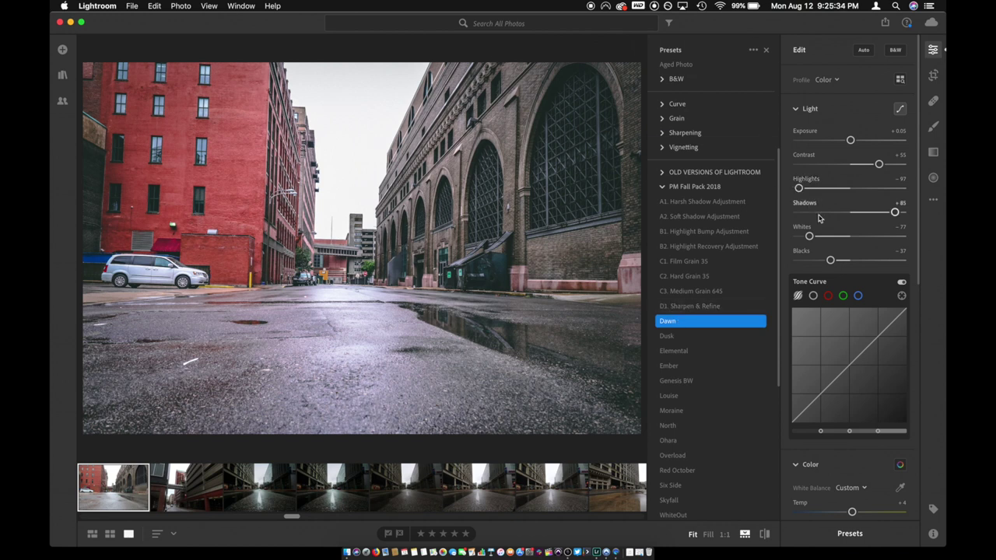
- In Effects, set the Dawn look's Vignette to -16 and Grain to 10
scroll(818, 218, "down", 10)
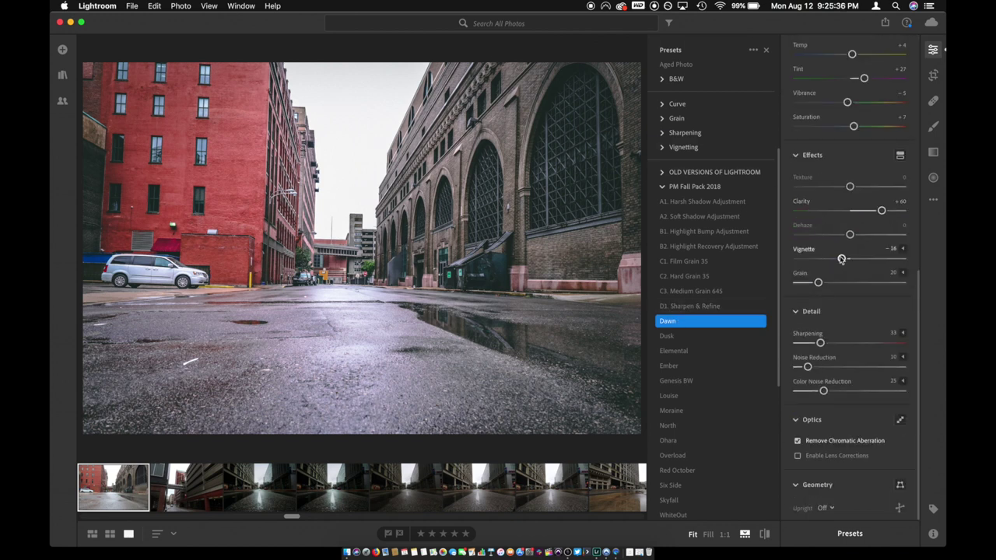
scroll(840, 259, "down", 5)
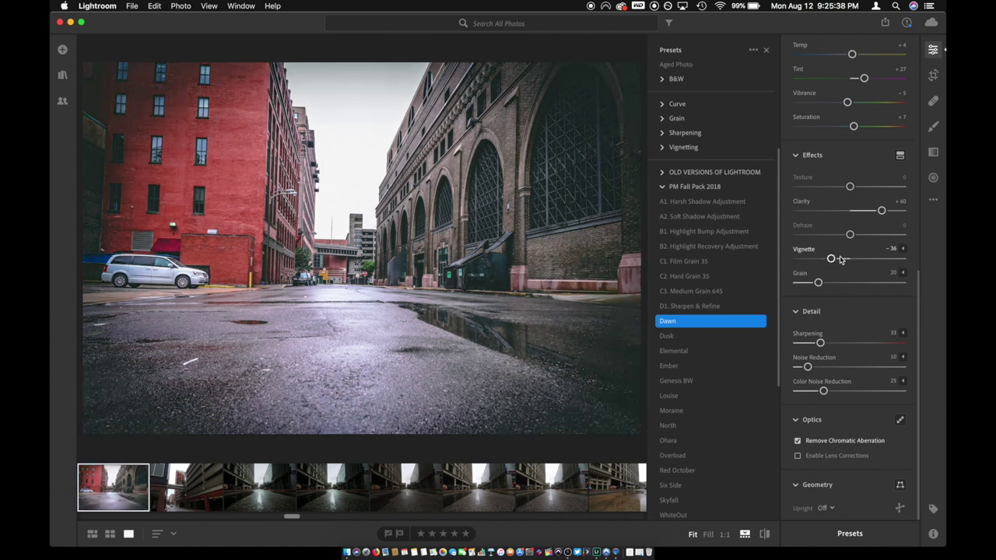
scroll(840, 259, "up", 5)
scroll(840, 259, "down", 4)
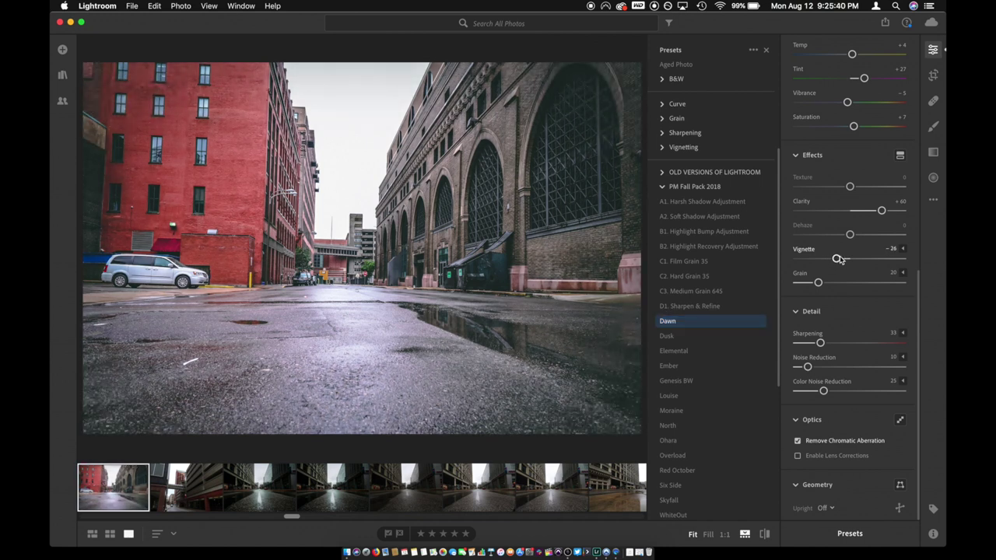
scroll(840, 259, "up", 5)
scroll(840, 259, "down", 2)
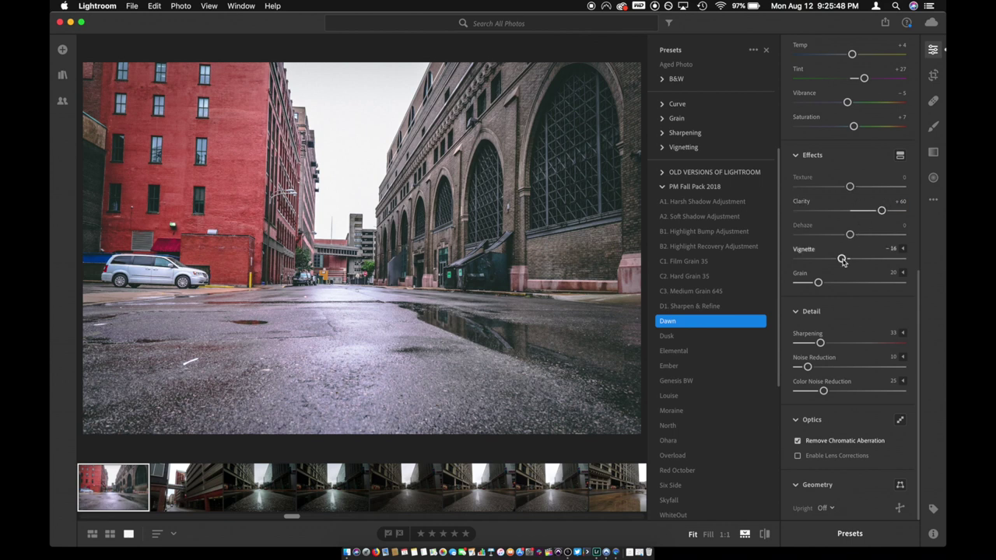
scroll(819, 286, "down", 3)
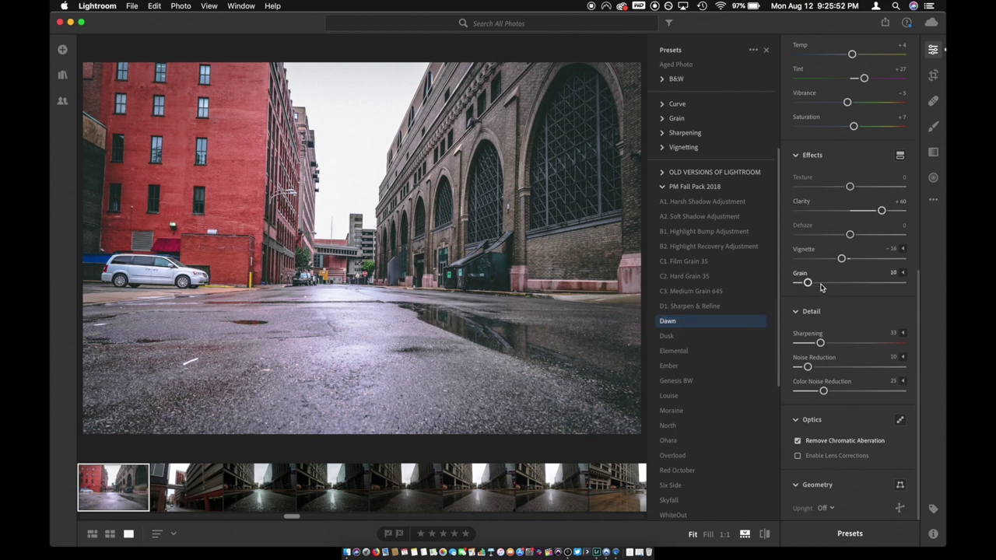
scroll(822, 272, "up", 10)
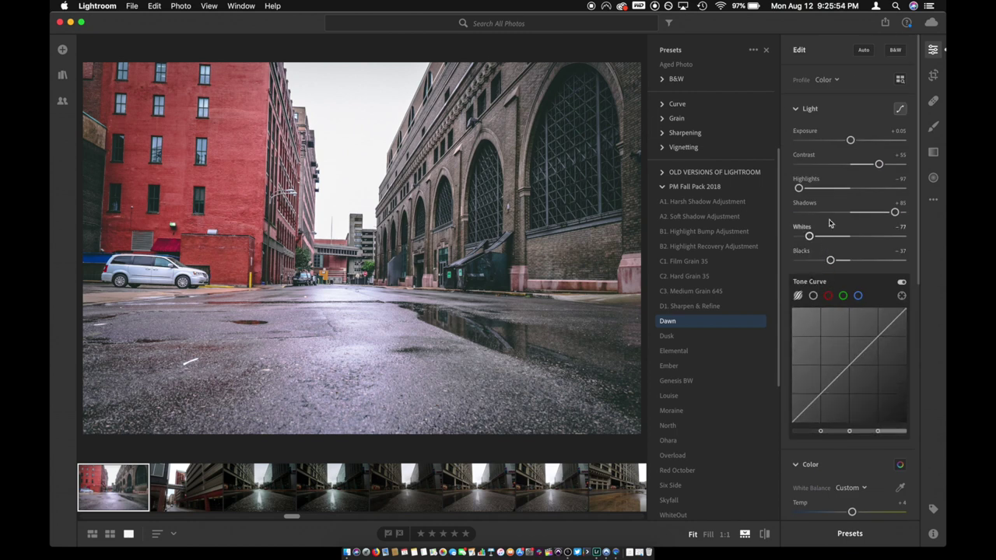
- Lower Exposure slightly toward -0.20 and keep Whites at -77
left_click_drag(850, 141, 848, 144)
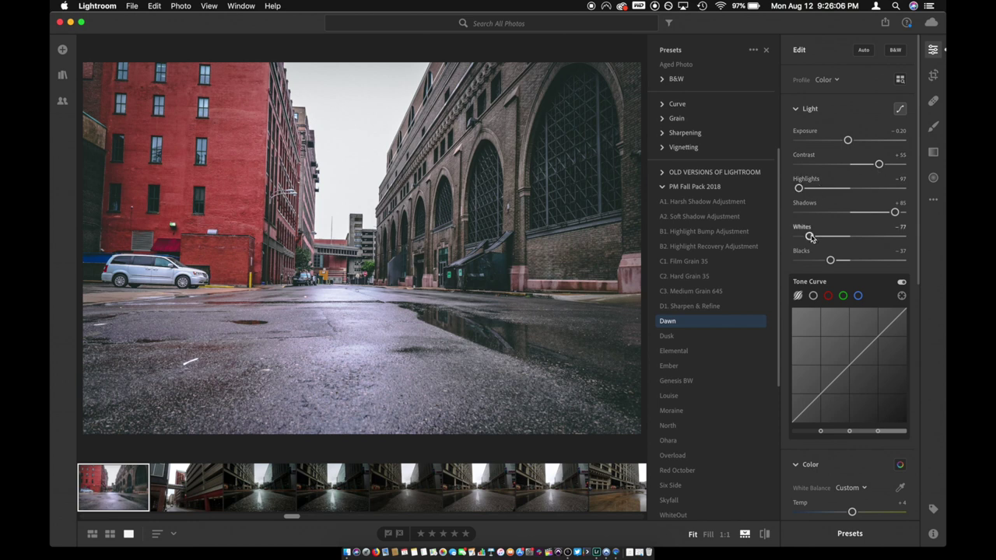
key("Up")
key("Up")
key("Up")
key("Down")
key("Down")
key("Down")
key("Down")
- Reduce Contrast from +50 to +40 and set Blacks to -47
left_click_drag(876, 167, 875, 165)
mouse_move(875, 165)
left_mouse_down()
mouse_move(863, 165)
mouse_move(872, 166)
left_mouse_up()
scroll(843, 225, "down", 3)
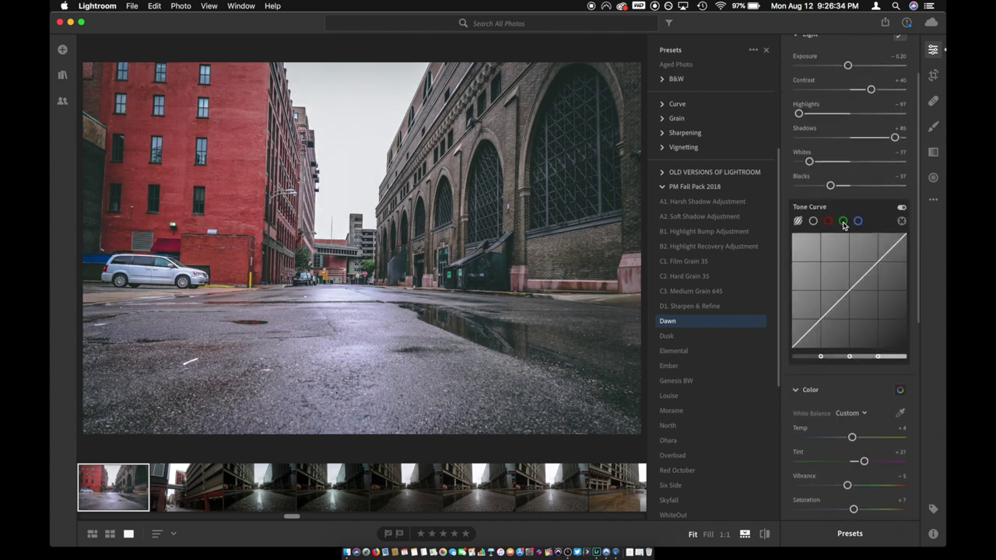
scroll(830, 189, "down", 5)
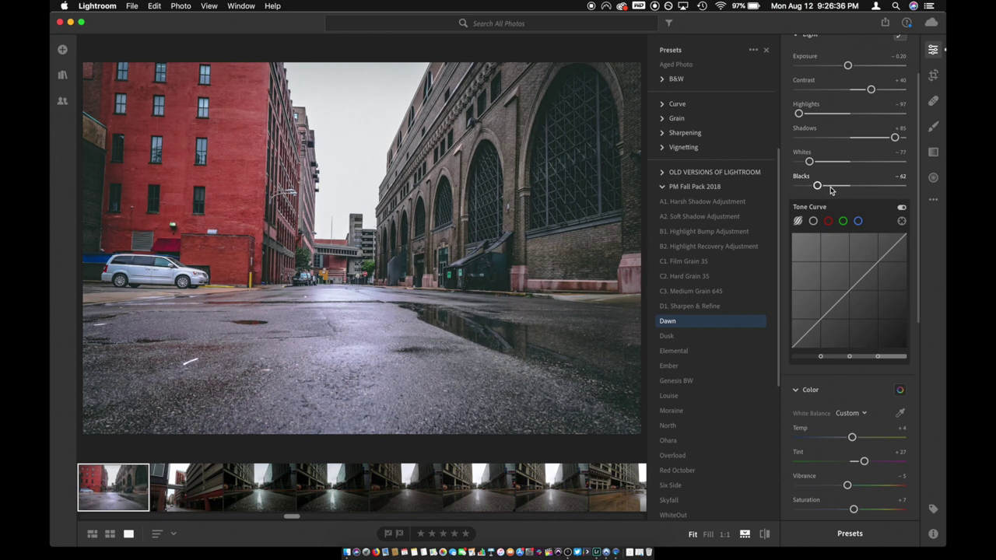
scroll(830, 189, "up", 1)
scroll(830, 189, "up", 2)
scroll(822, 251, "down", 4)
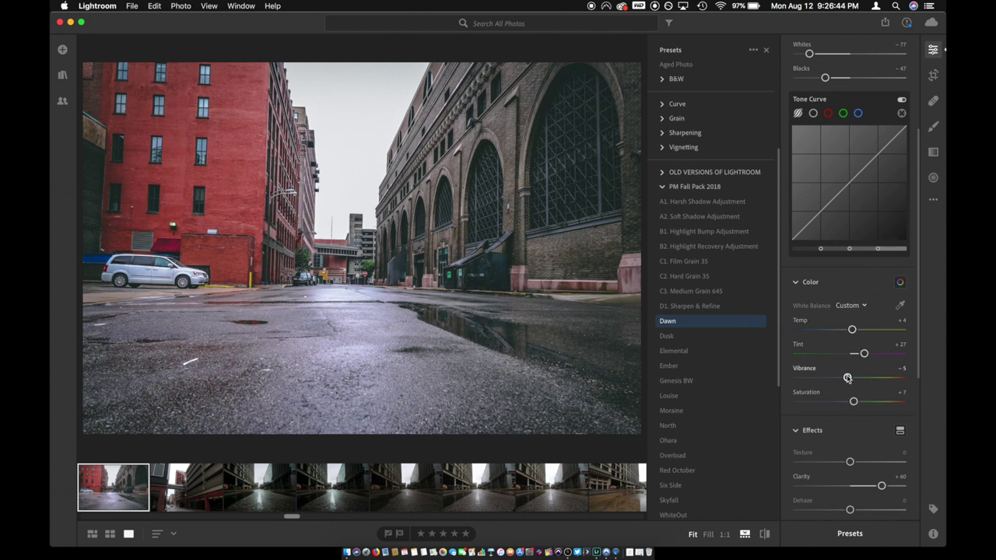
scroll(847, 378, "up", 5)
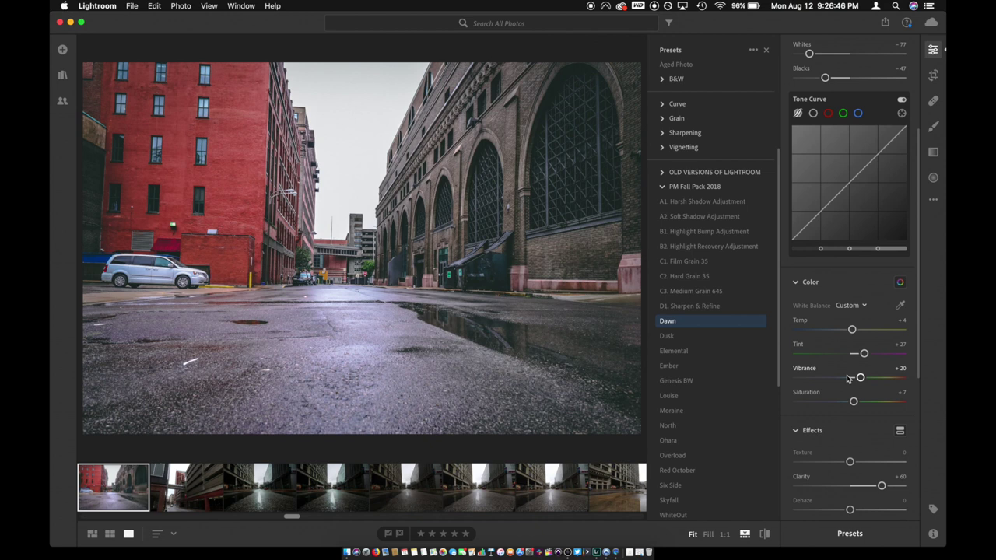
- In the Color section, set Vibrance to -25 and Saturation to +17
scroll(848, 379, "down", 9)
scroll(848, 378, "up", 1)
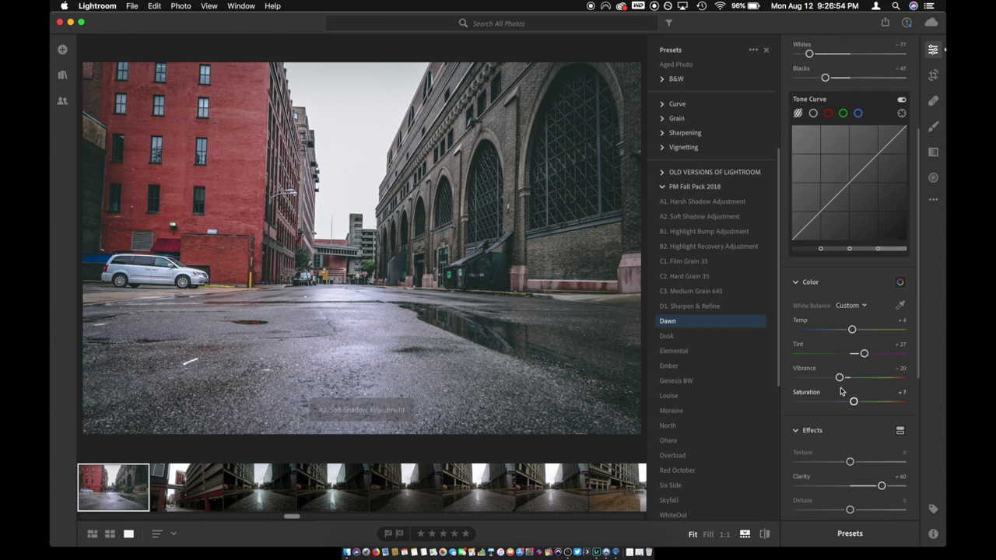
scroll(838, 381, "down", 1)
scroll(838, 381, "down", 1)
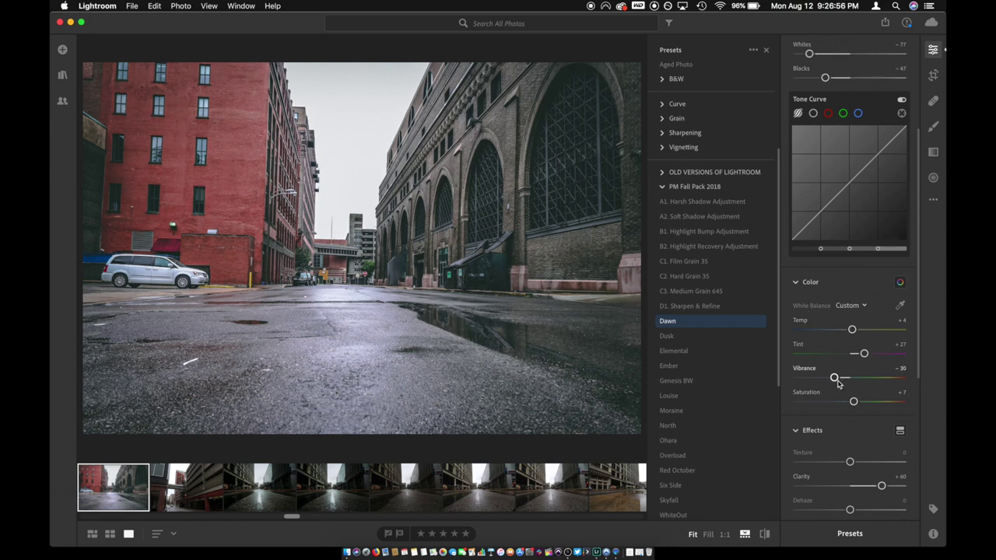
scroll(837, 381, "down", 1)
scroll(838, 381, "up", 2)
scroll(853, 403, "up", 3)
scroll(853, 403, "down", 1)
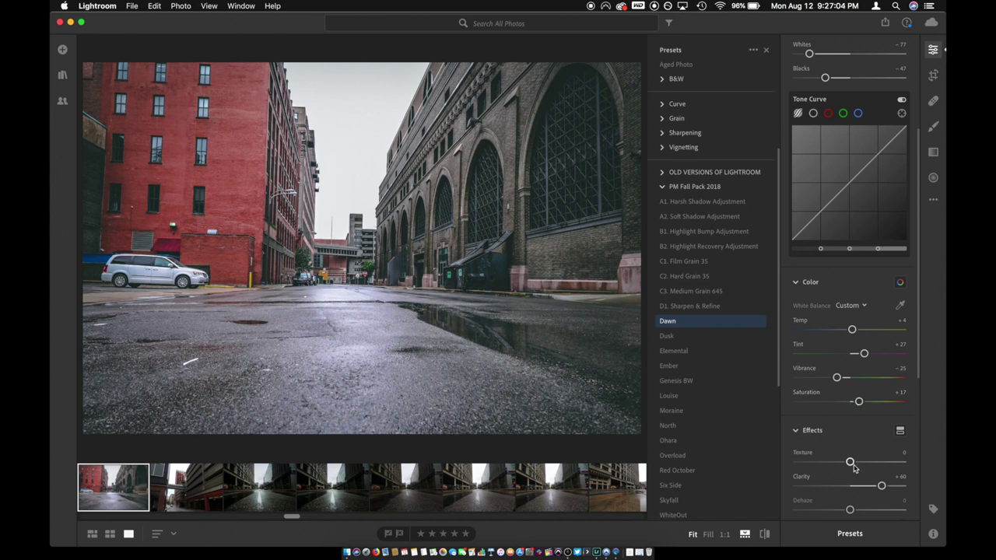
scroll(853, 464, "up", 4)
- Add Texture +10 with a slight Dehaze, and raise Exposure to +0.10
scroll(862, 464, "down", 3)
scroll(861, 465, "down", 3)
mouse_move(850, 399)
left_mouse_down()
mouse_move(838, 400)
mouse_move(848, 401)
left_mouse_up()
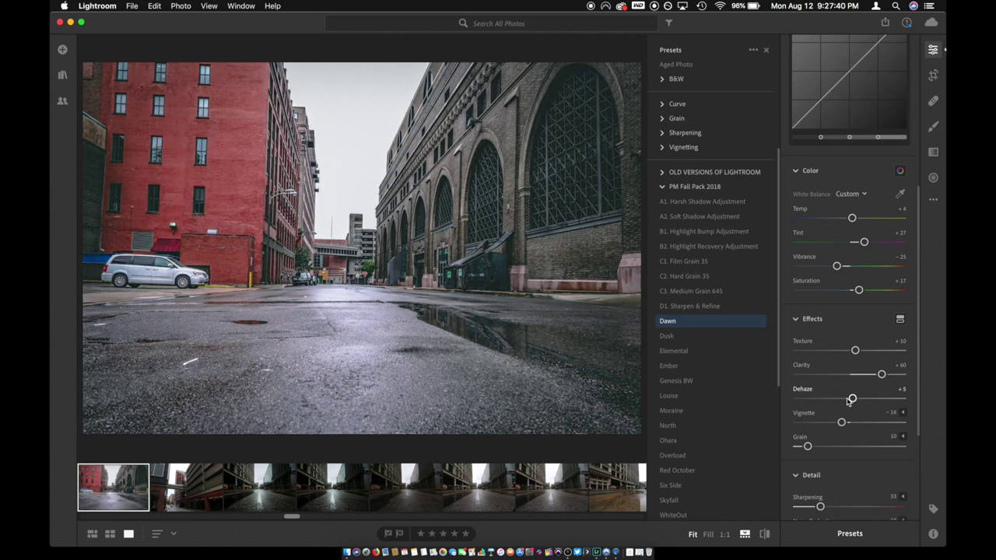
scroll(847, 401, "up", 15)
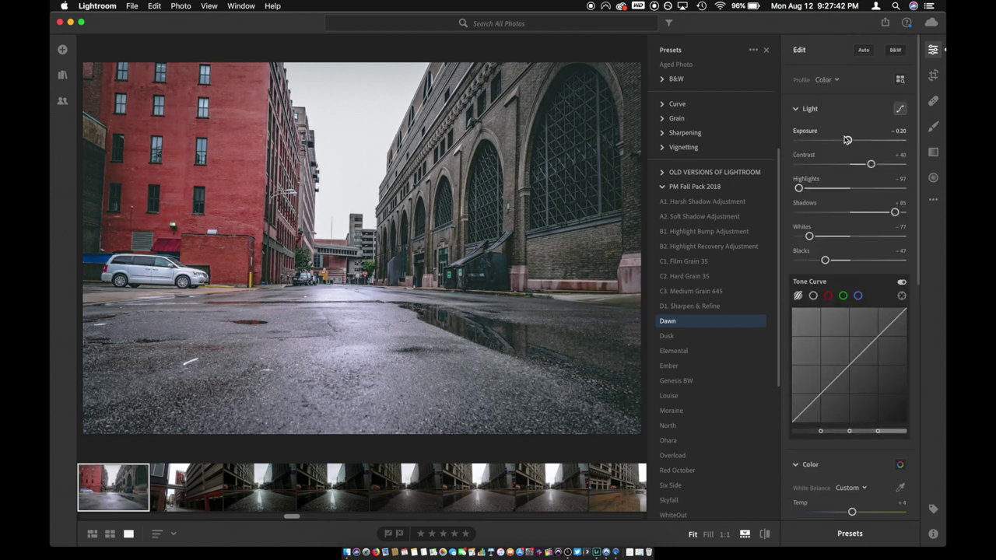
left_click_drag(847, 140, 849, 140)
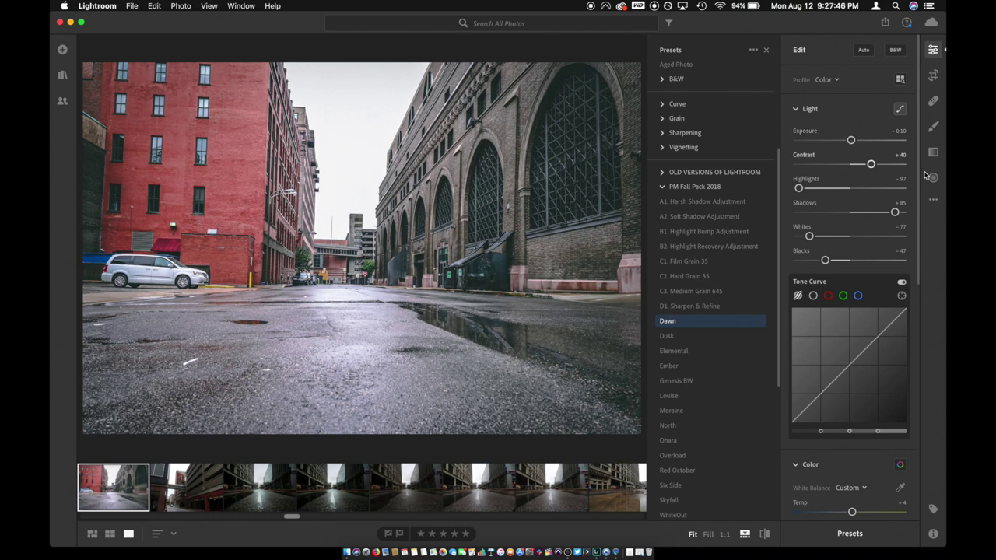
left_click(932, 75)
- Zoom to 1:1 and paint a brush mask across the sky between the buildings
left_click(934, 102)
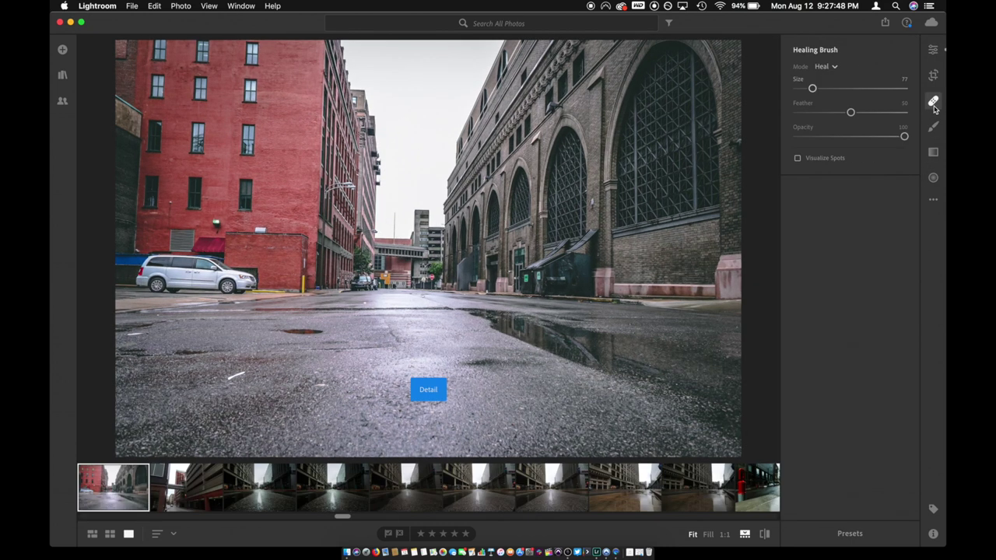
left_click(933, 128)
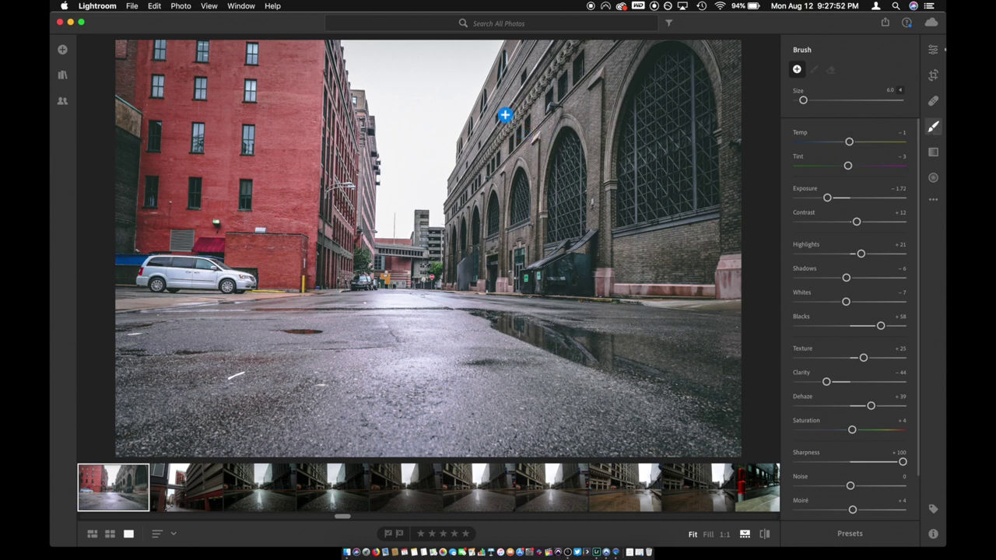
left_click(701, 95)
mouse_move(701, 94)
left_mouse_down()
mouse_move(527, 45)
mouse_move(360, 54)
mouse_move(375, 109)
left_mouse_up()
key("z")
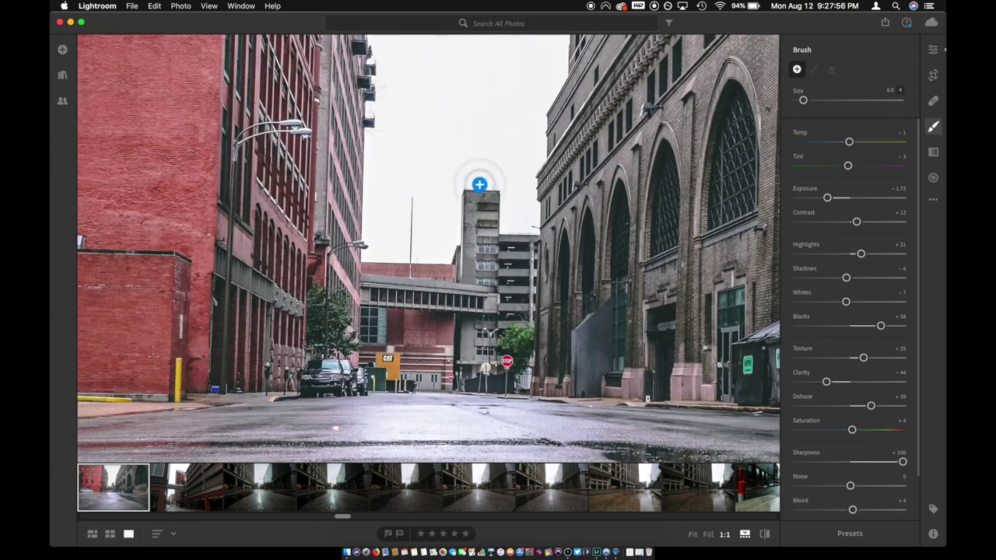
left_click(931, 51)
scroll(385, 214, "up", 10)
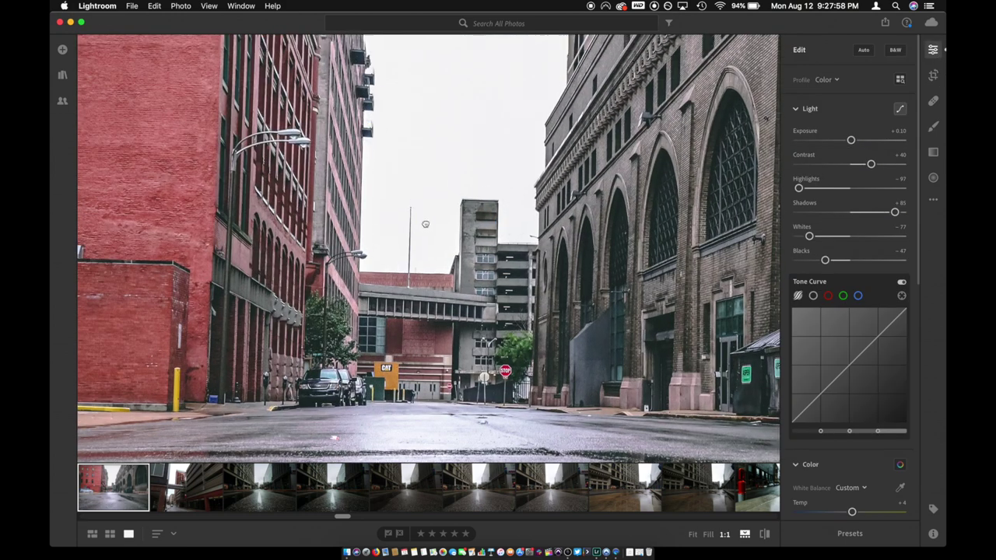
left_click_drag(384, 214, 391, 301)
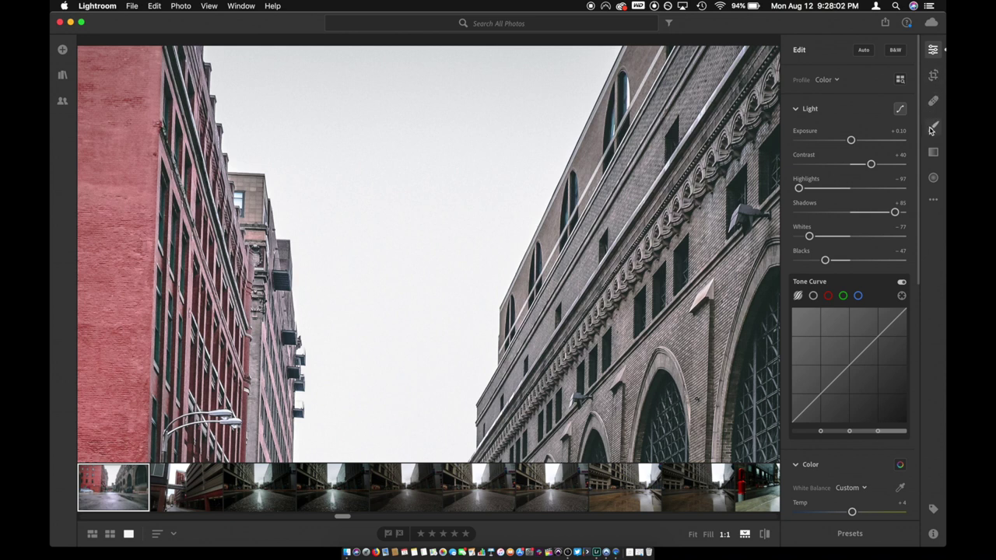
left_click(932, 126)
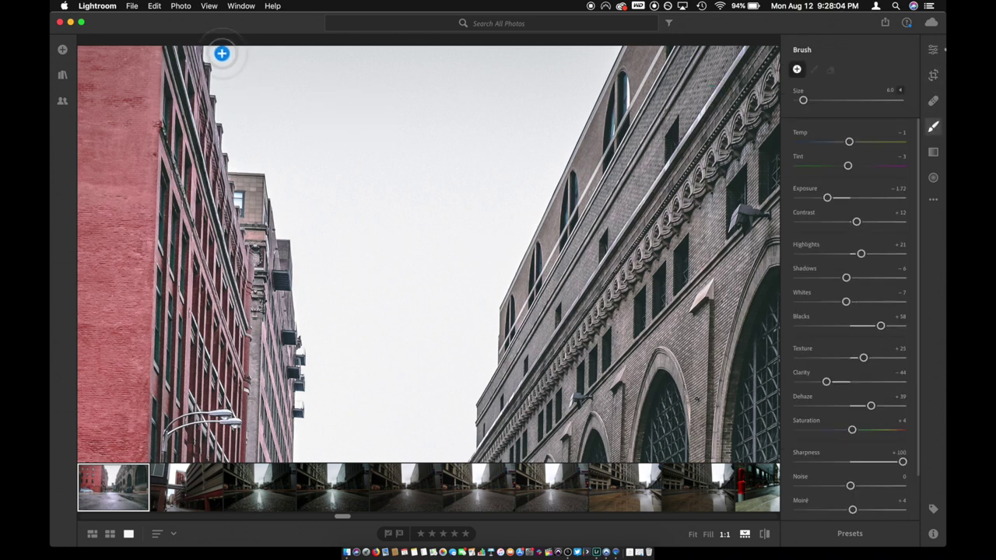
mouse_move(220, 49)
left_mouse_down()
mouse_move(273, 66)
mouse_move(475, 61)
left_mouse_up()
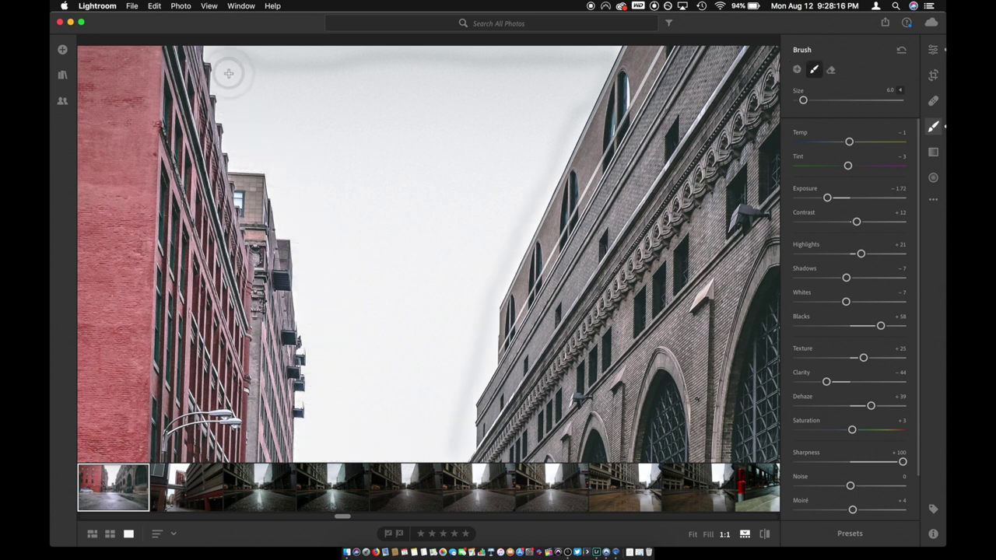
- Test the sky brush Exposure at +1.40, then settle it at -0.92
key("z")
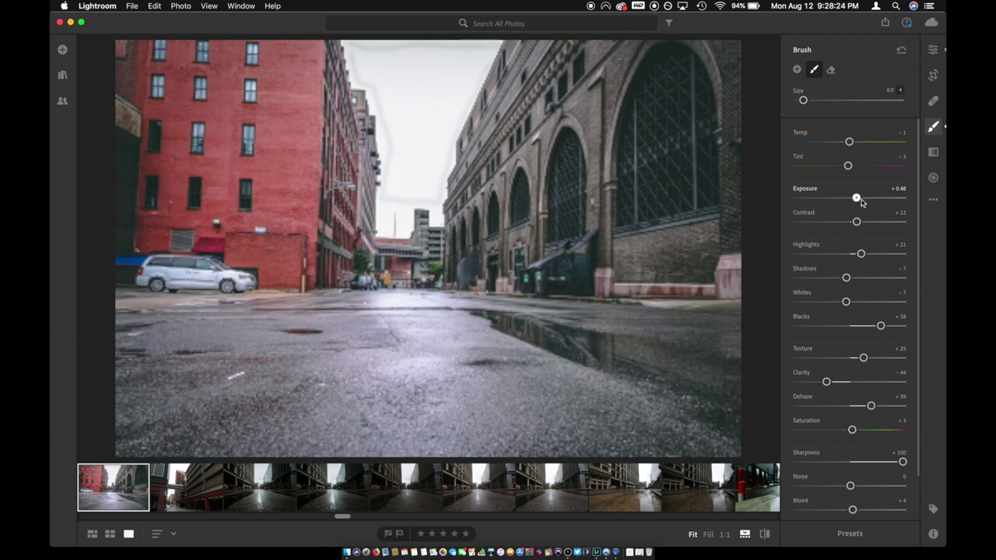
left_click_drag(861, 201, 874, 201)
key("z")
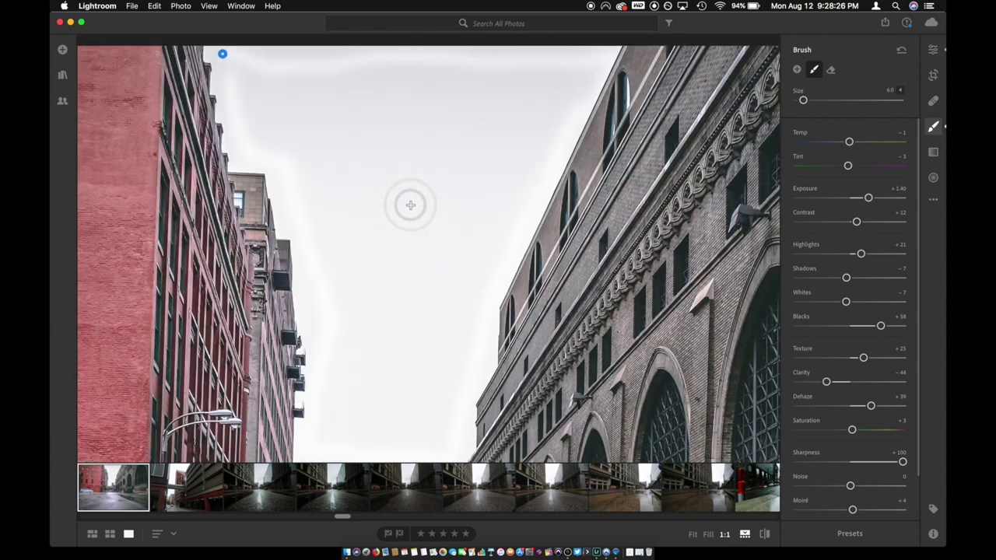
key("z")
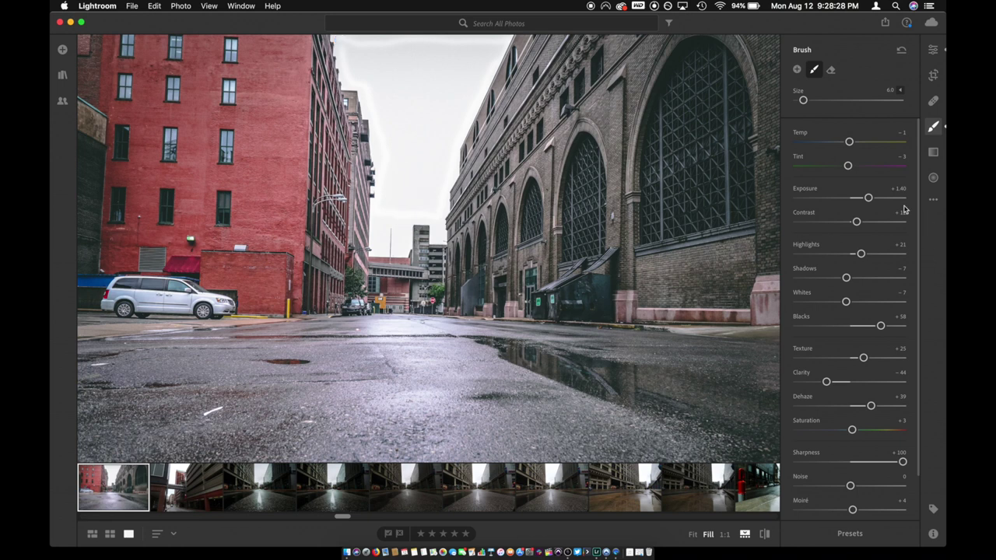
left_click_drag(868, 197, 814, 198)
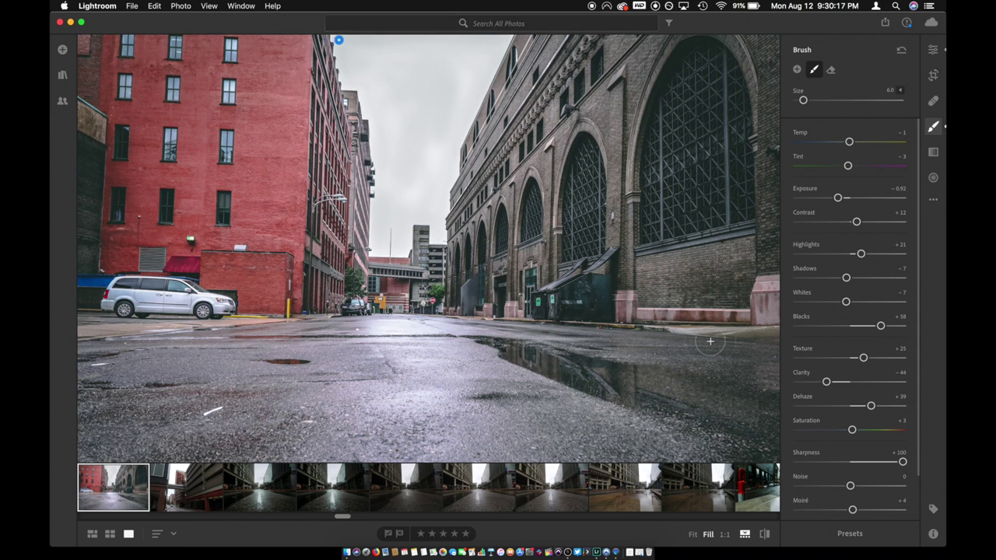
- Return to the main Edit panel and bring up its Color, Effects and Detail settings
left_click(932, 49)
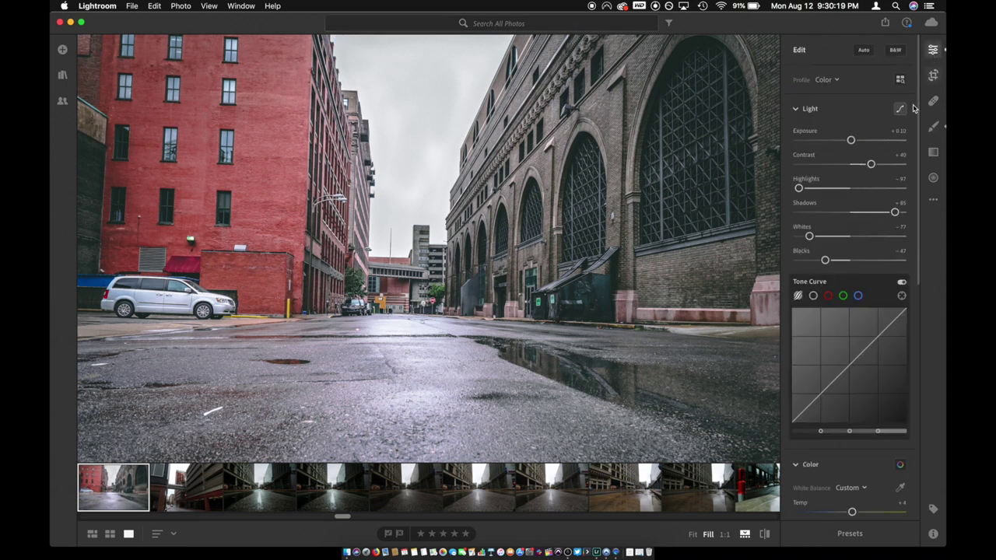
scroll(851, 243, "down", 10)
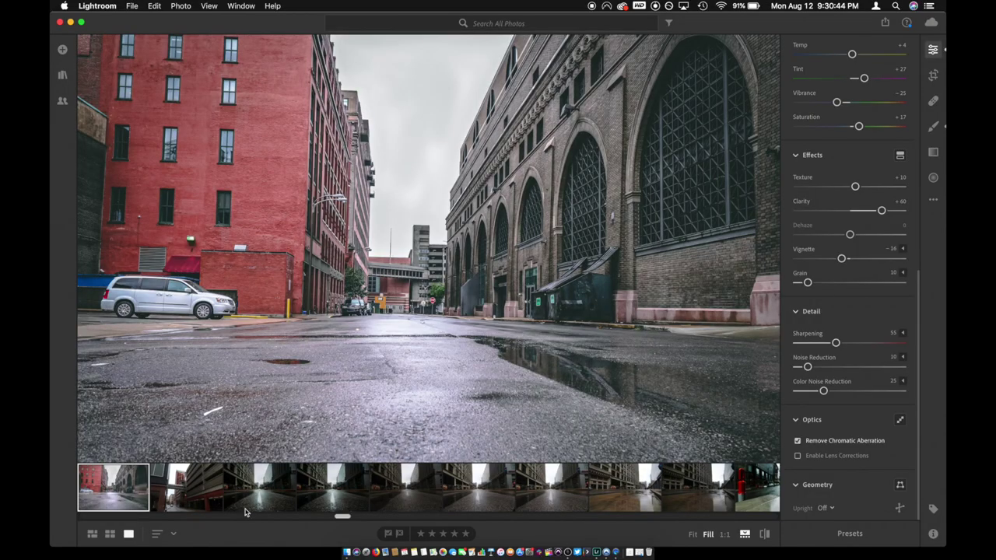
scroll(334, 509, "left", 5)
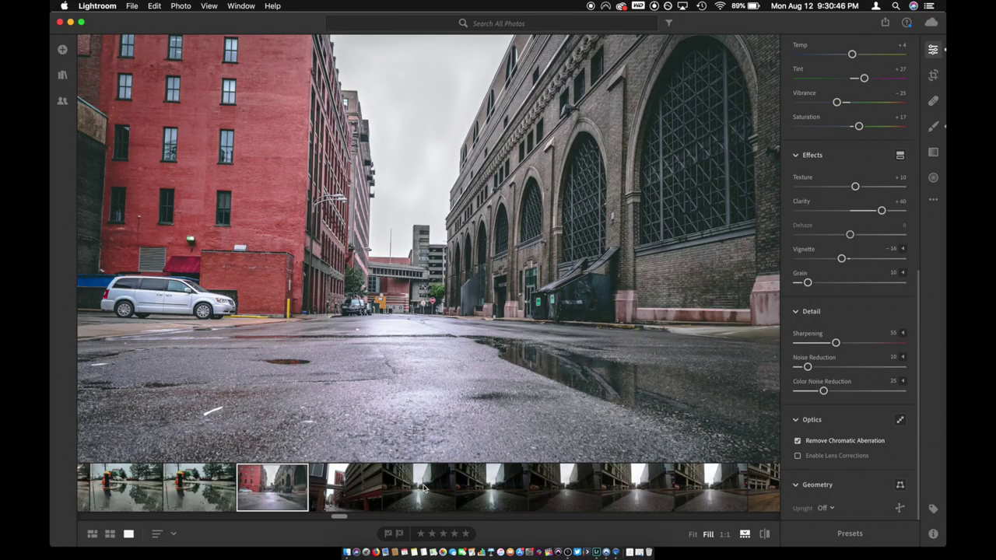
- Glance at another street photo in the filmstrip, then go back to the red brick-building photo
left_click(424, 487)
scroll(424, 488, "left", 3)
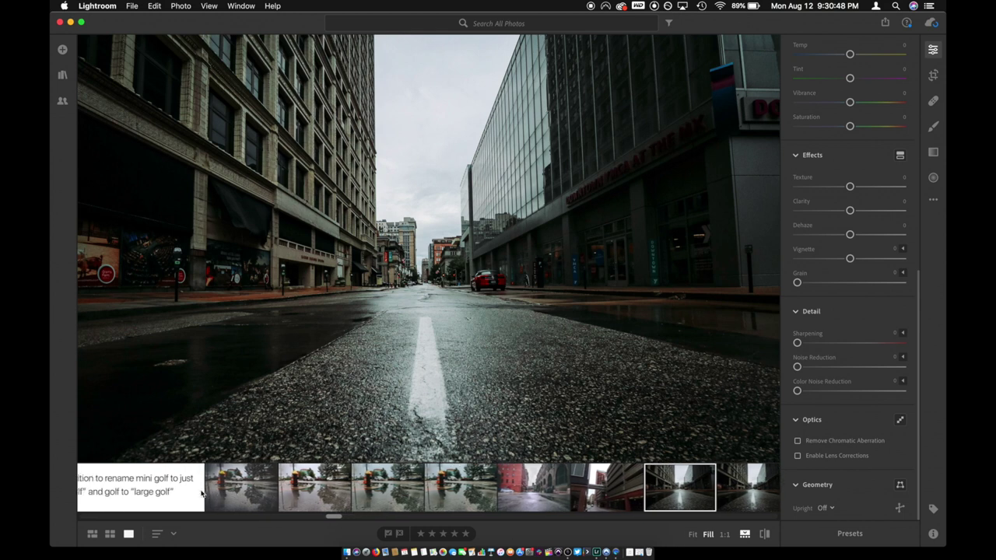
scroll(201, 491, "right", 3)
left_click(284, 476)
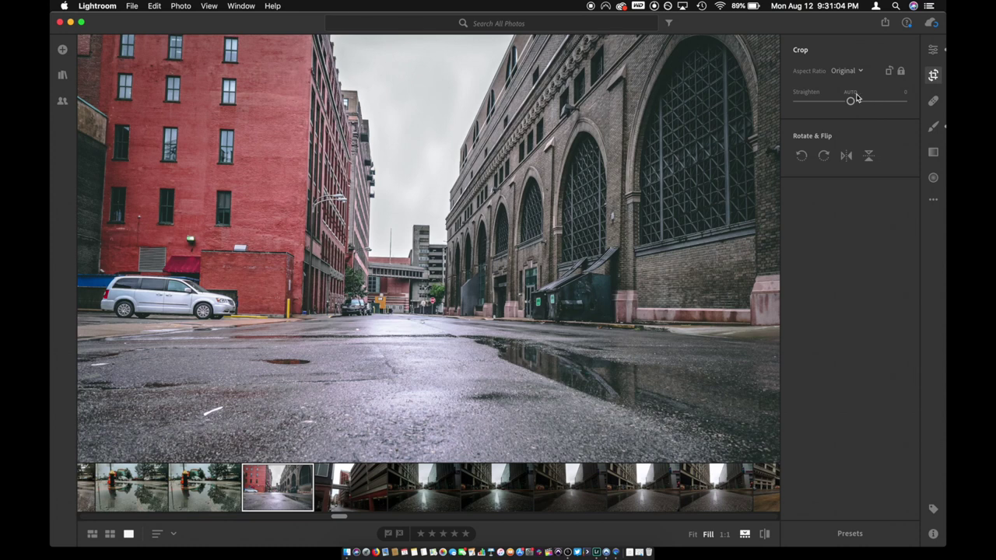
- Auto-straighten the brick-building photo by -0.70 in the Crop panel, then go back to the Edit settings
left_click(851, 99)
left_click(850, 94)
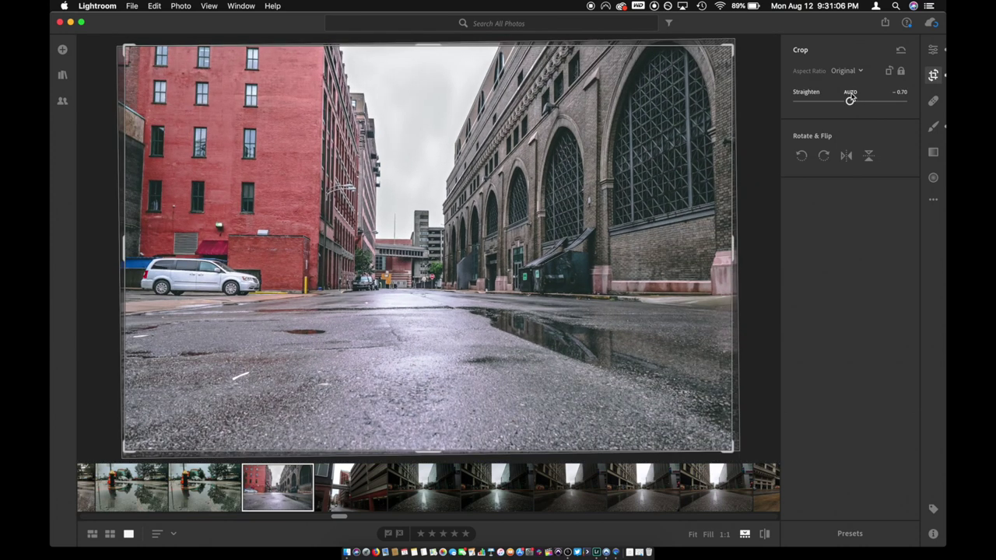
left_click(937, 48)
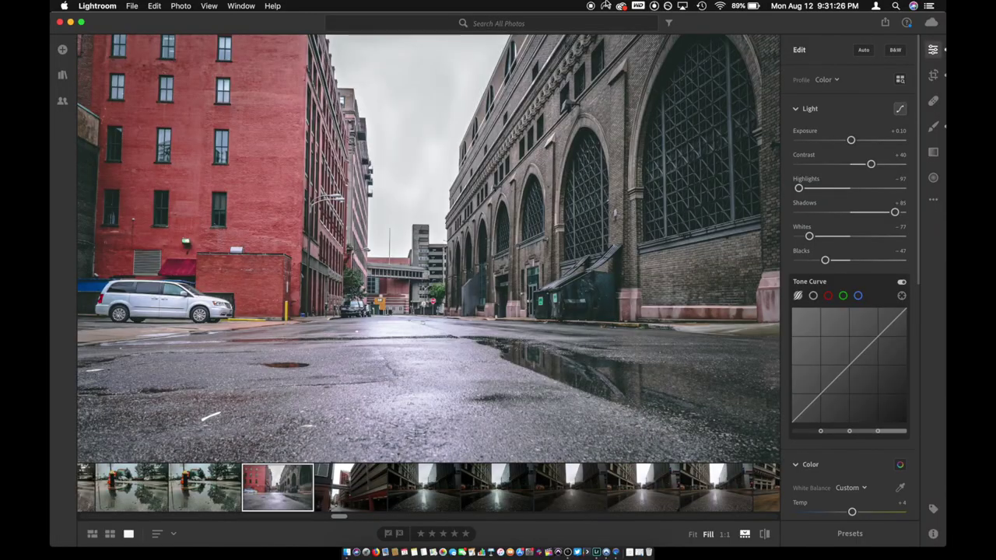
key("backslash")
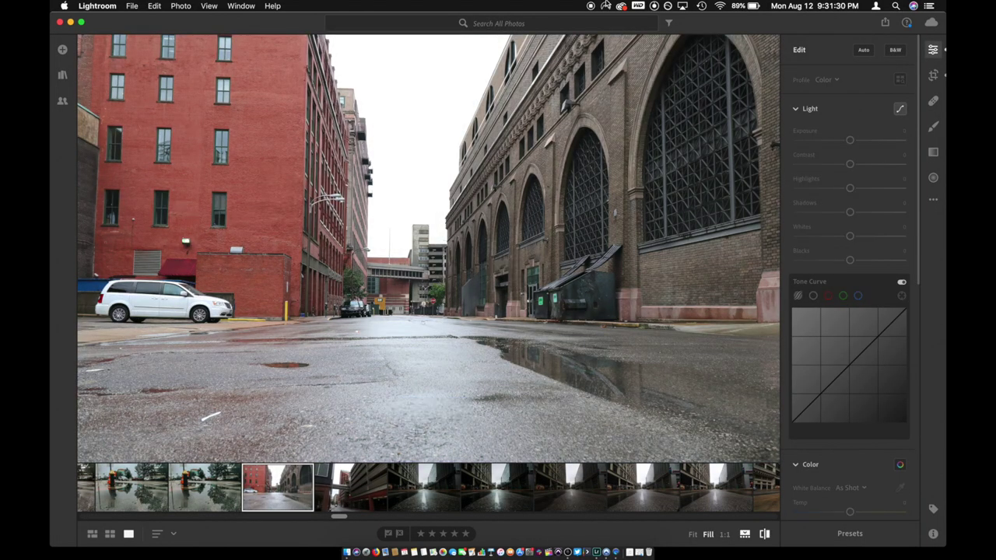
key("backslash")
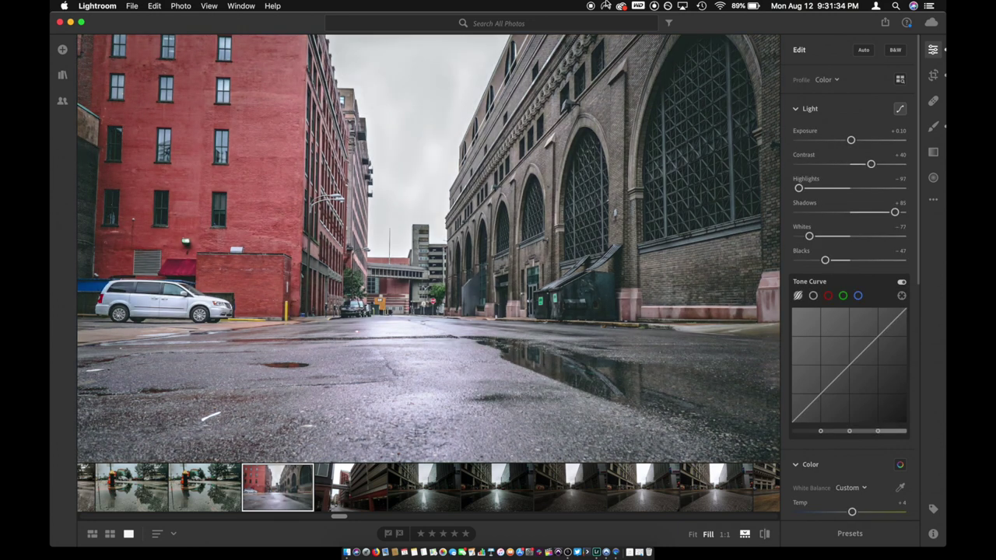
key("backslash")
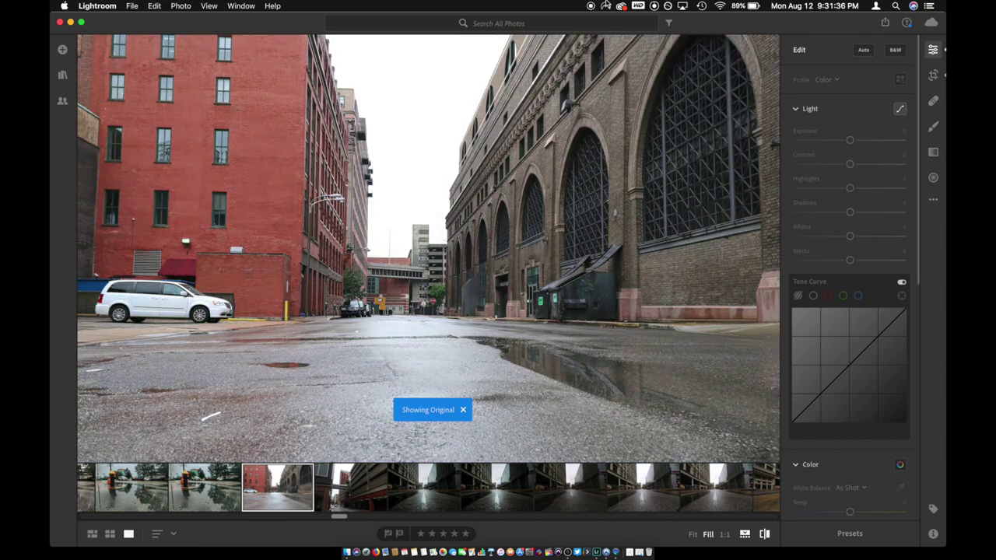